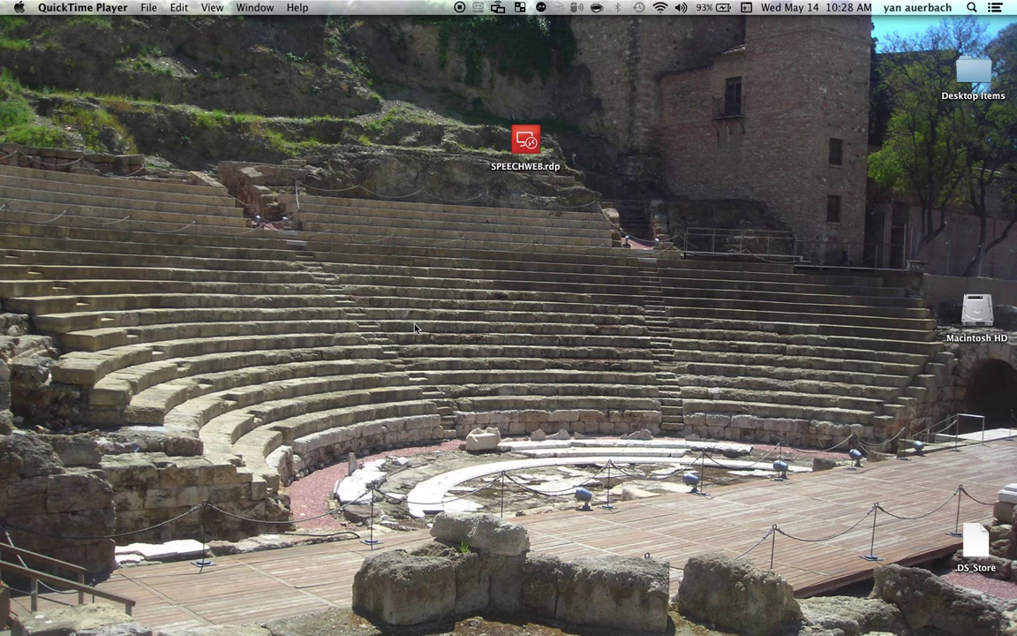
Step: Launch the SPEECHWEB.rdp connection to reach the speechweb.co Windows sign-in screen
click(531, 140)
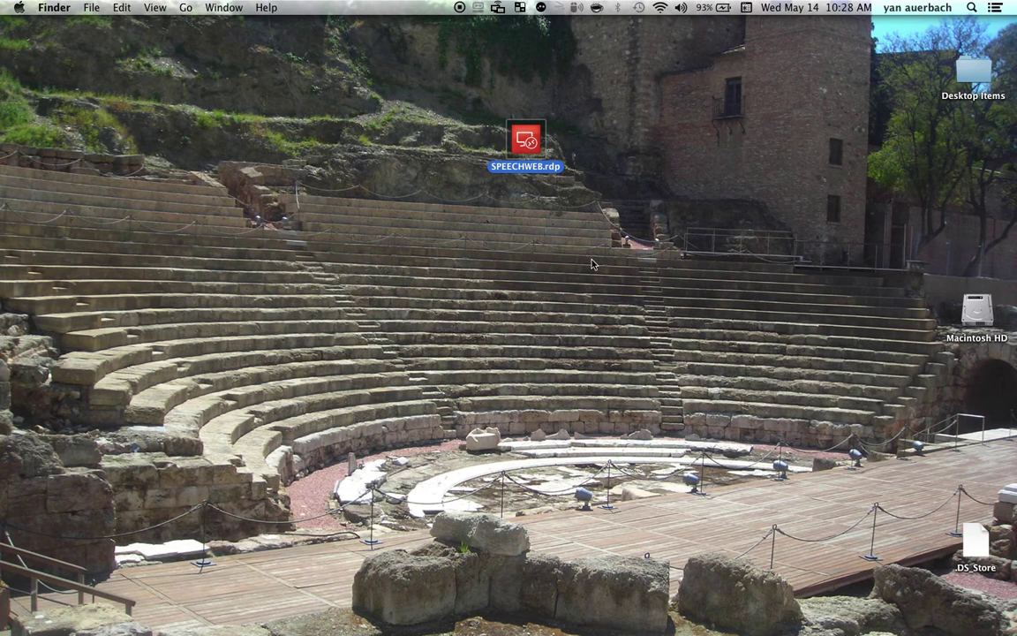
double_click(527, 141)
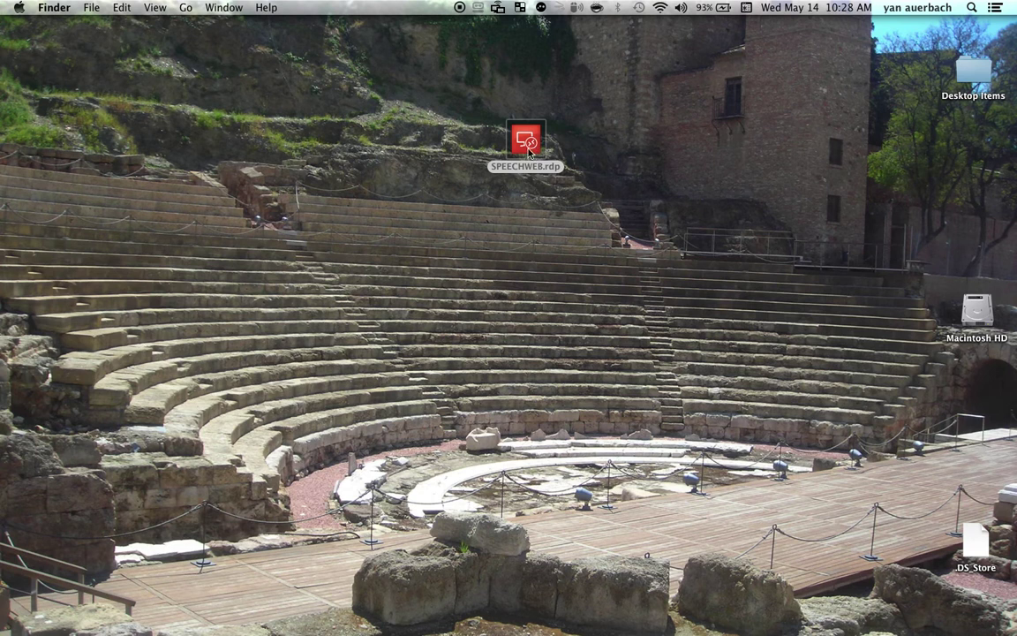
mouse_move(544, 618)
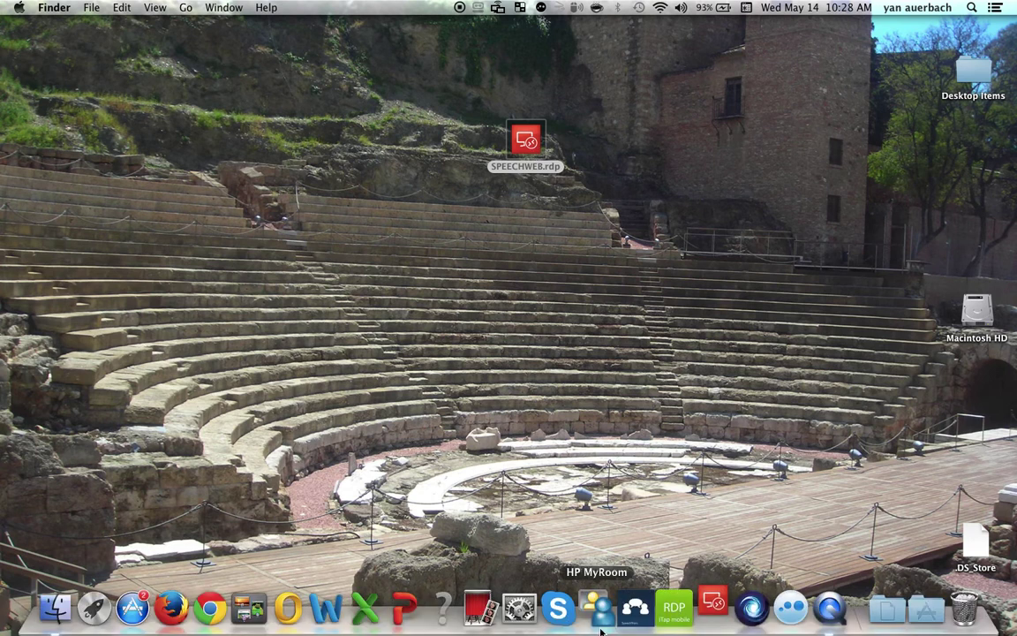
click(715, 626)
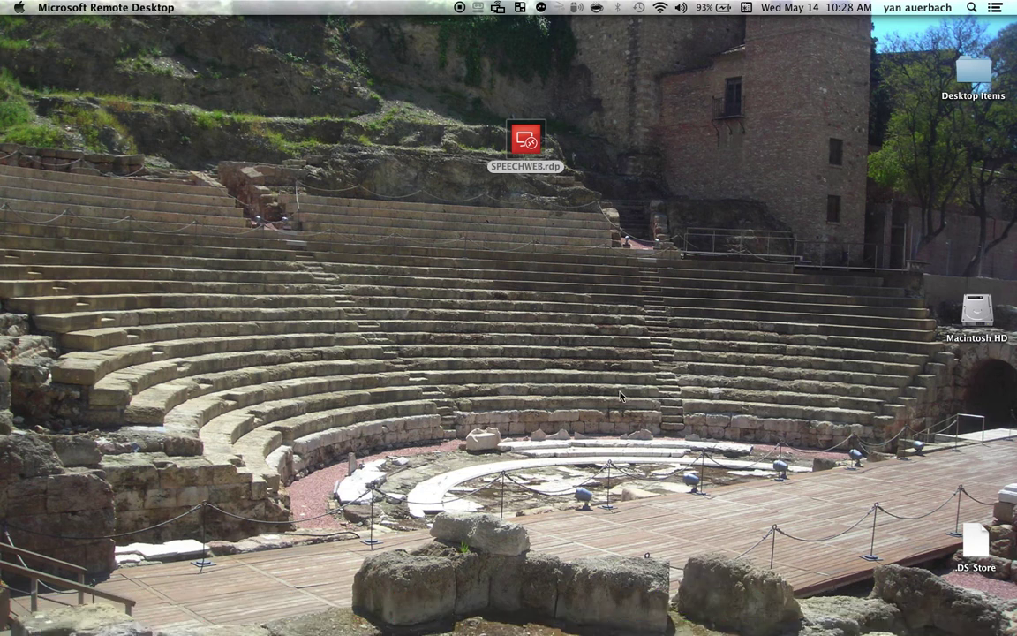
click(528, 143)
double_click(526, 143)
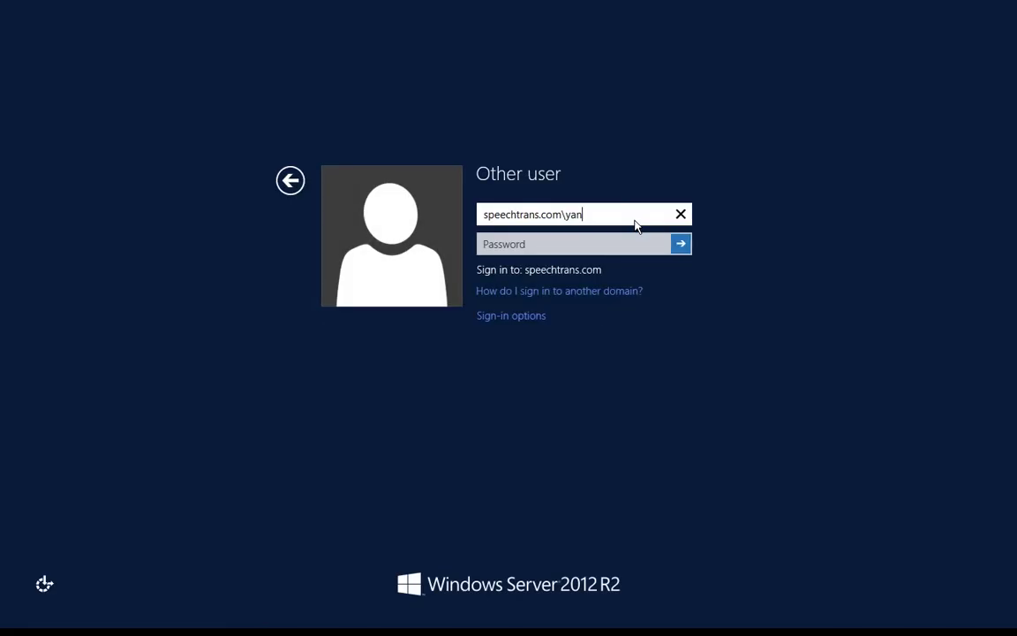
Step: Enter the account password and sign in to the Windows Server 2012 R2 session
key(Tab)
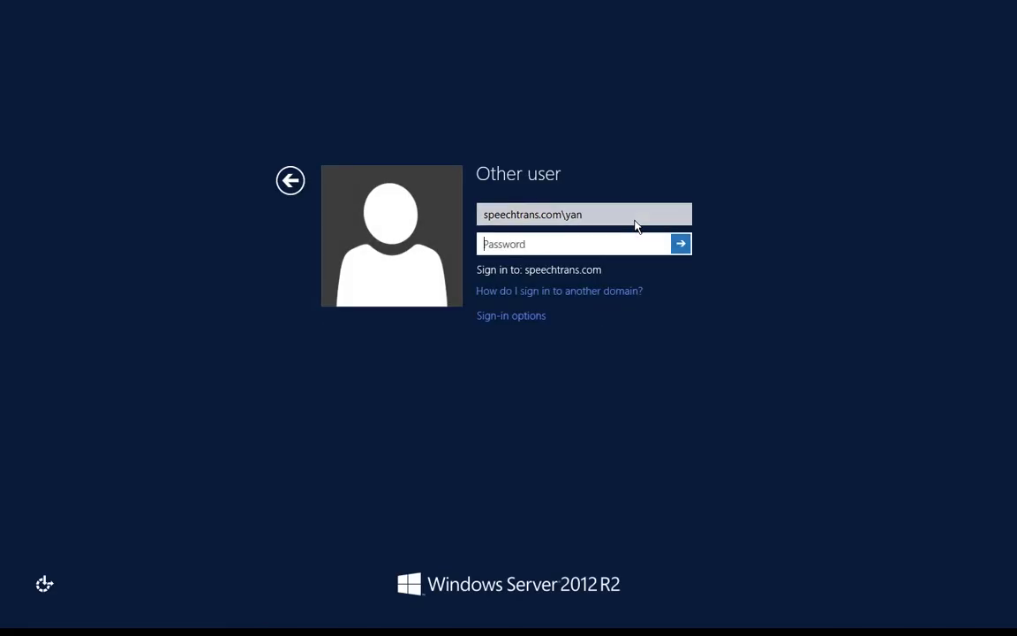
text(•••••••)
key(Return)
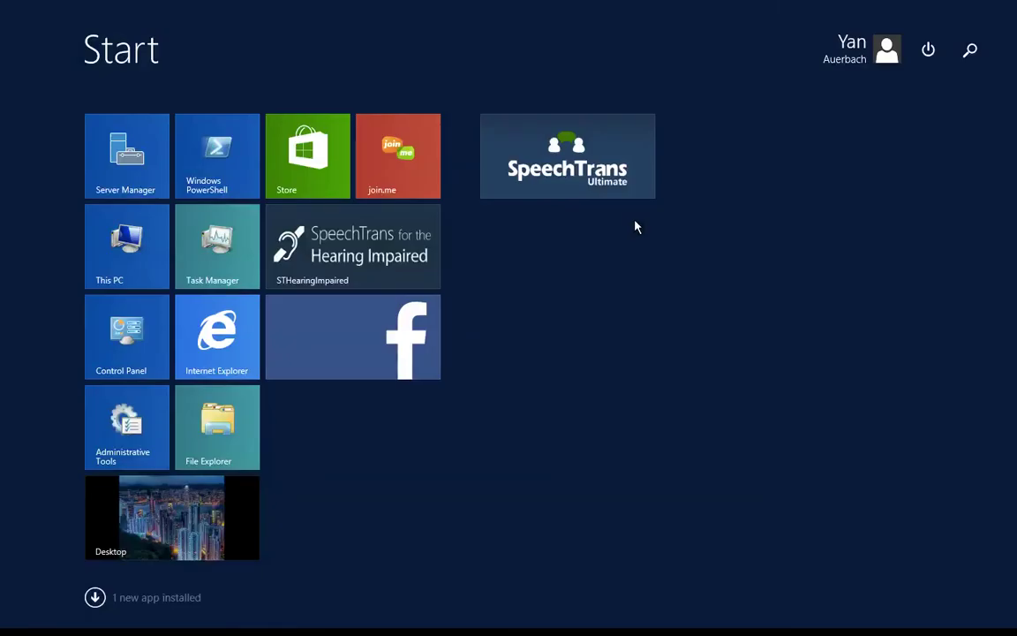
click(230, 508)
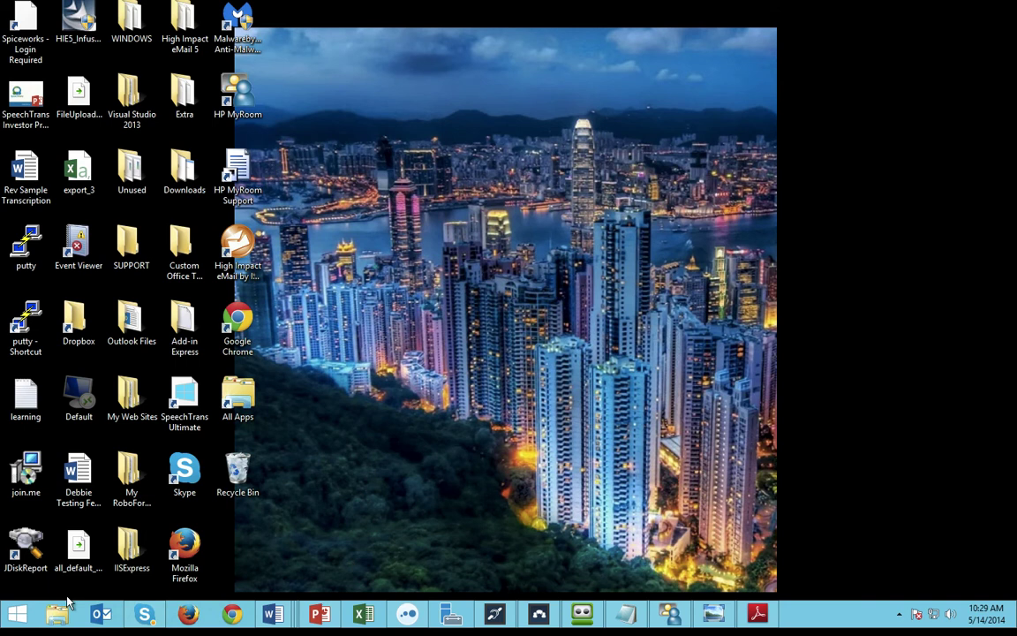
click(21, 620)
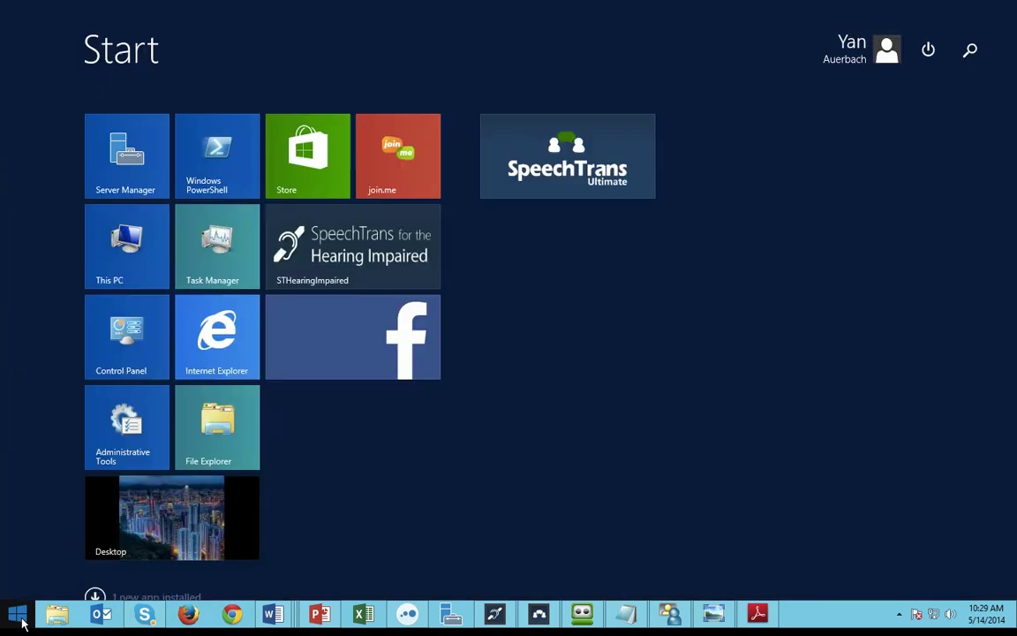
click(300, 155)
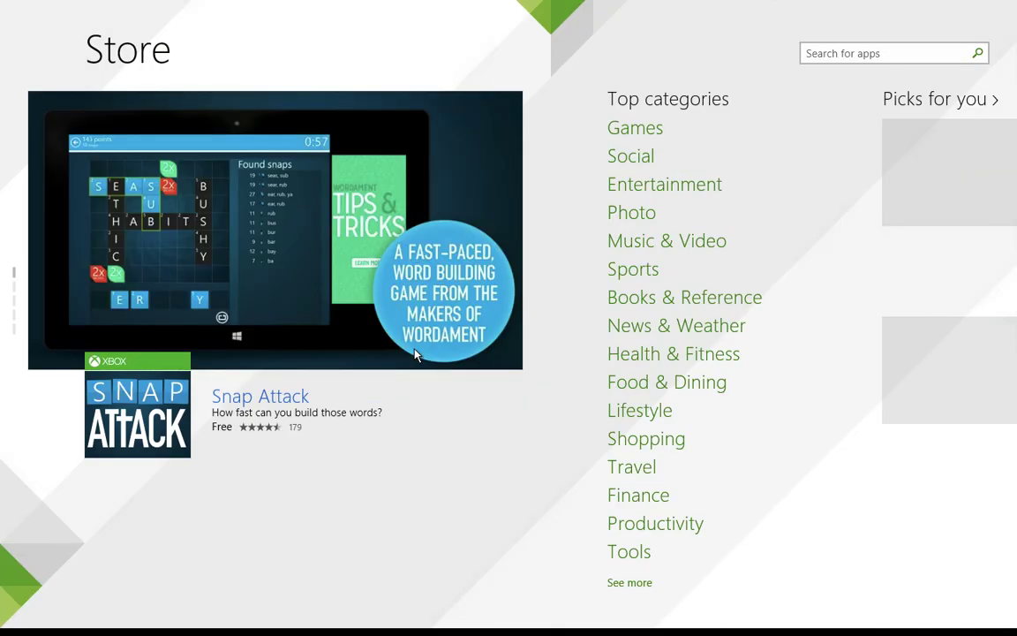
Step: Search the Windows Store for 'speechtrans' to list the seven SpeechTrans apps
click(843, 53)
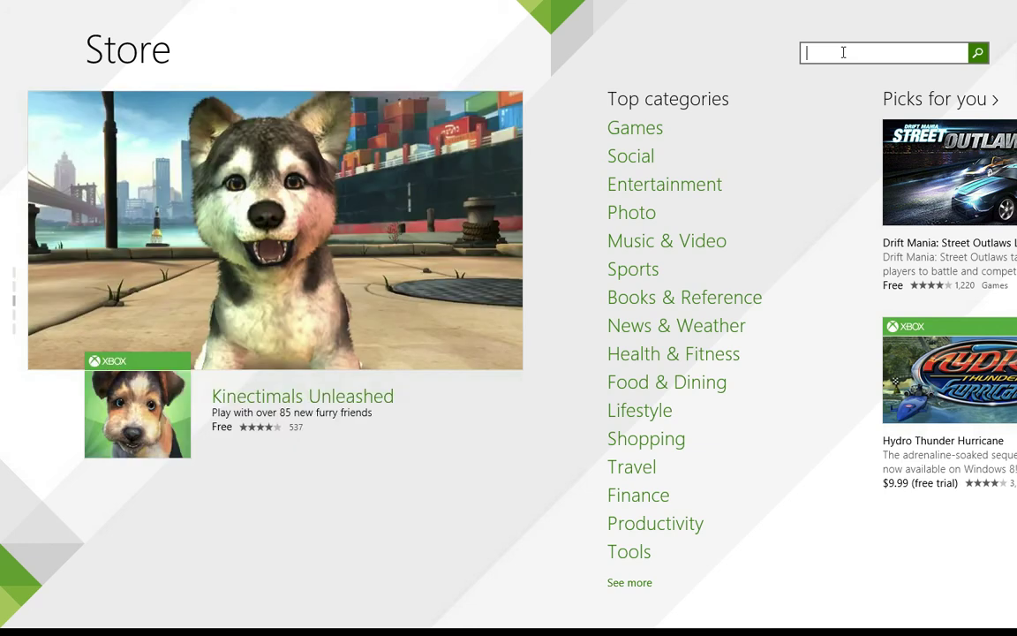
text(speech)
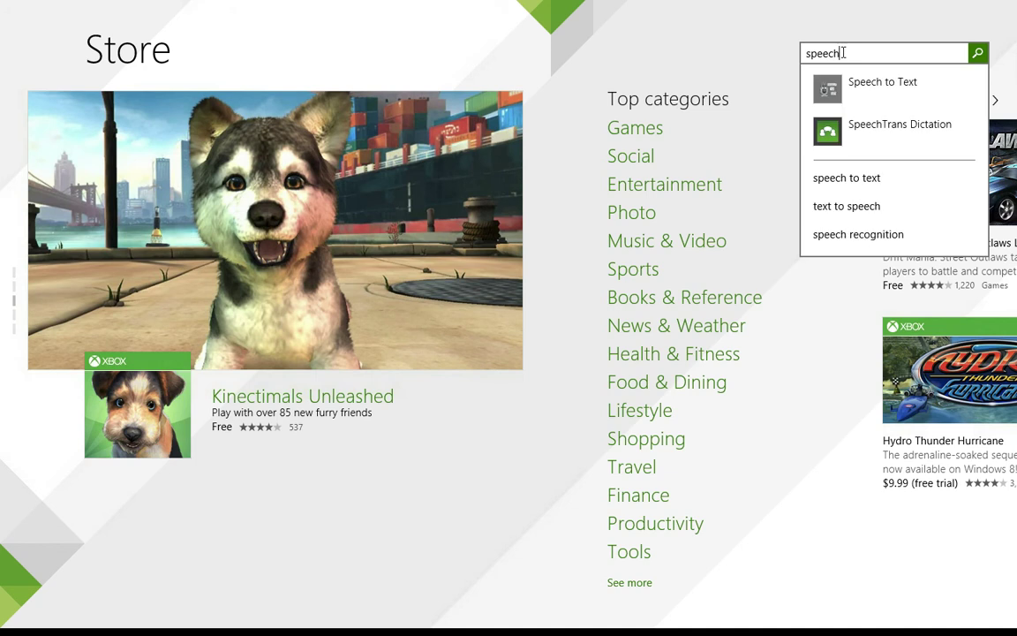
text(trans)
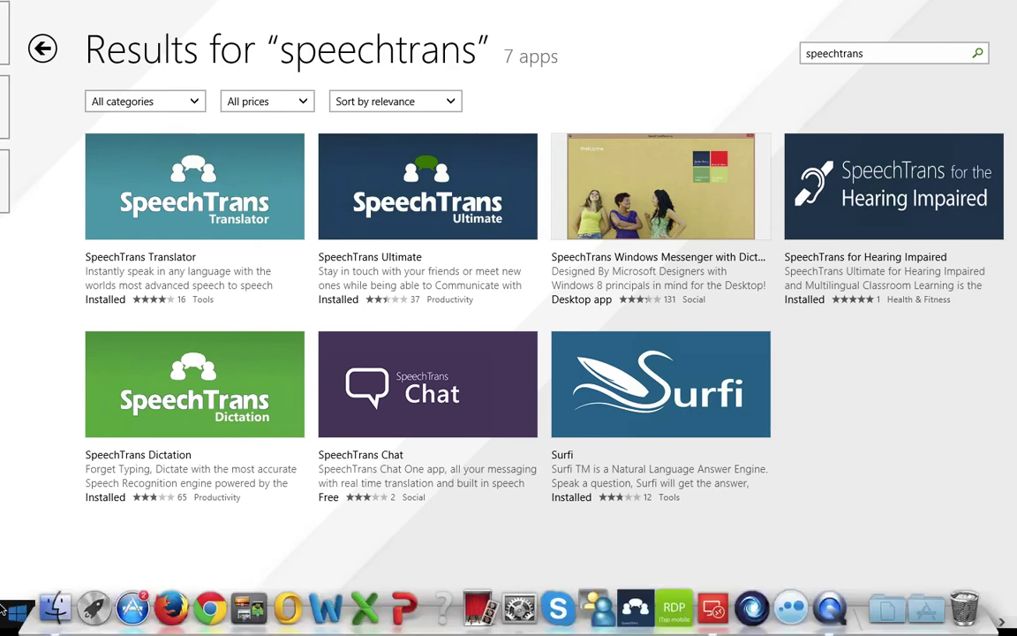
mouse_move(27, 547)
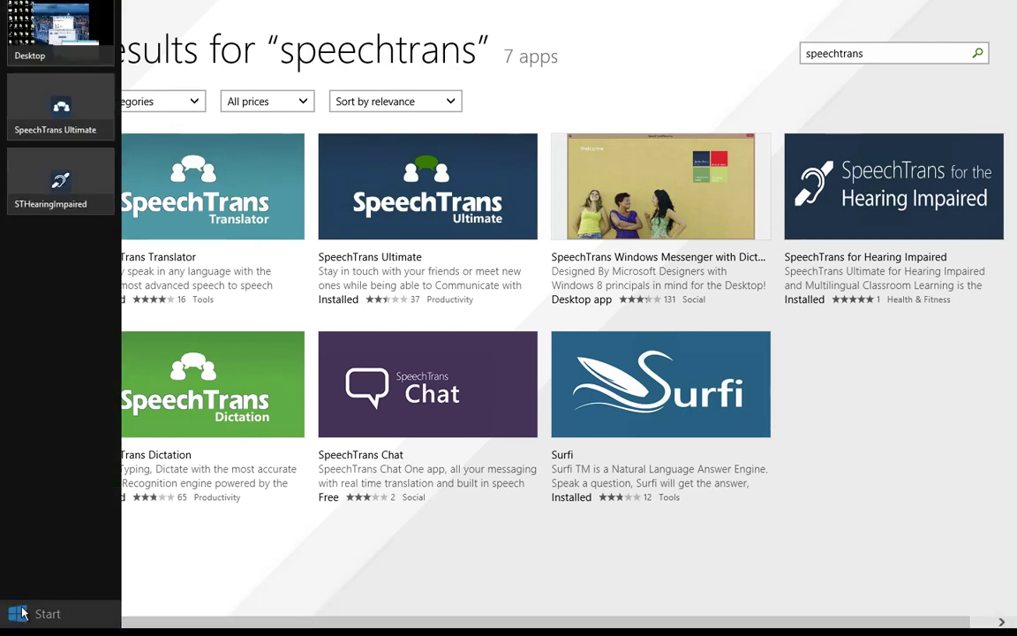
Step: Sign in to SpeechTrans Ultimate with the saved credentials and open the Dictation page
click(54, 107)
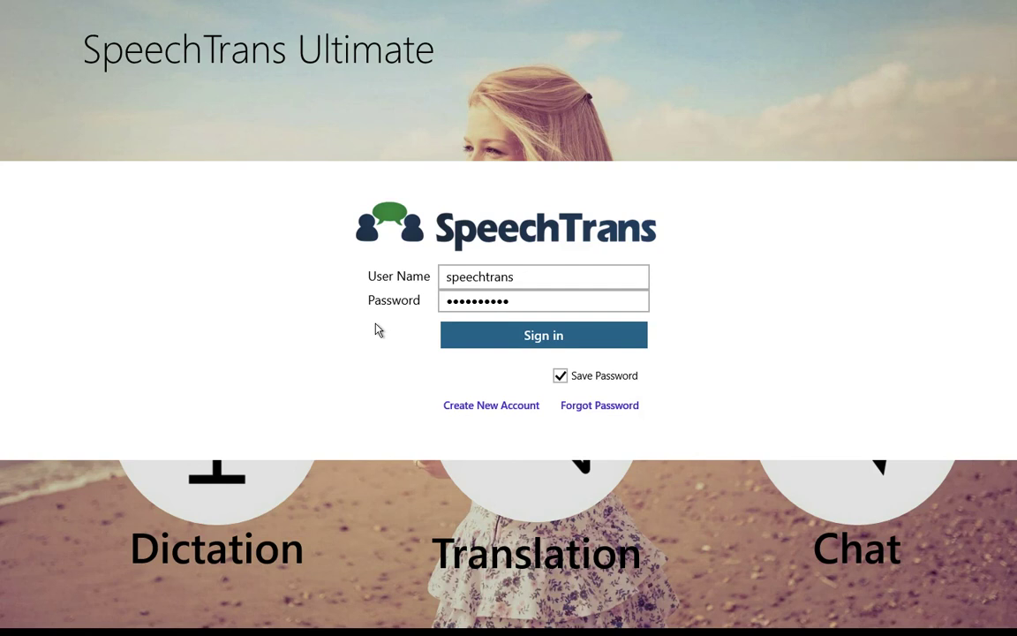
click(464, 338)
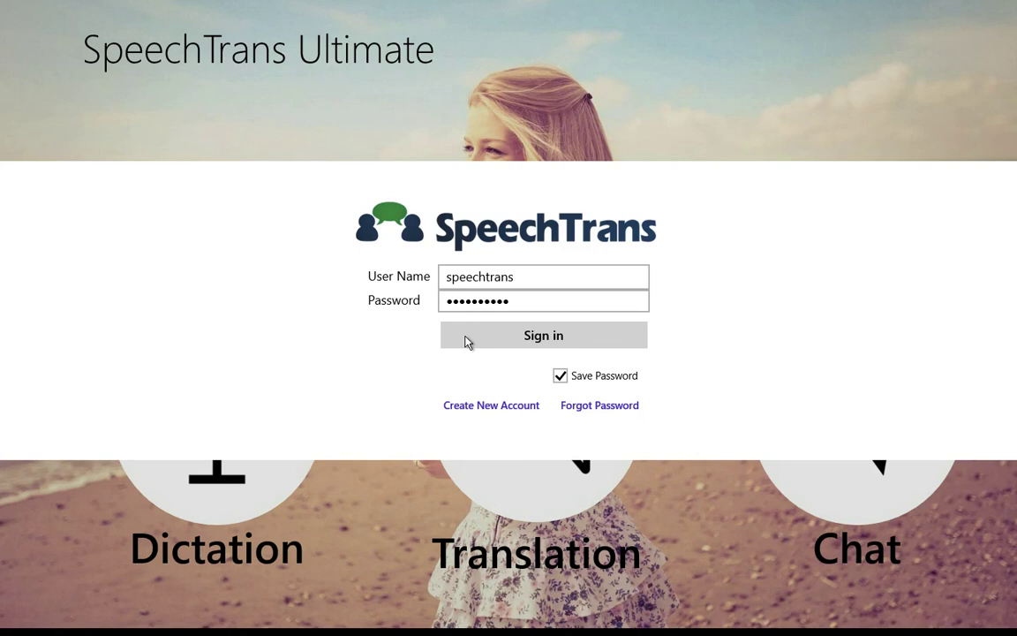
click(466, 341)
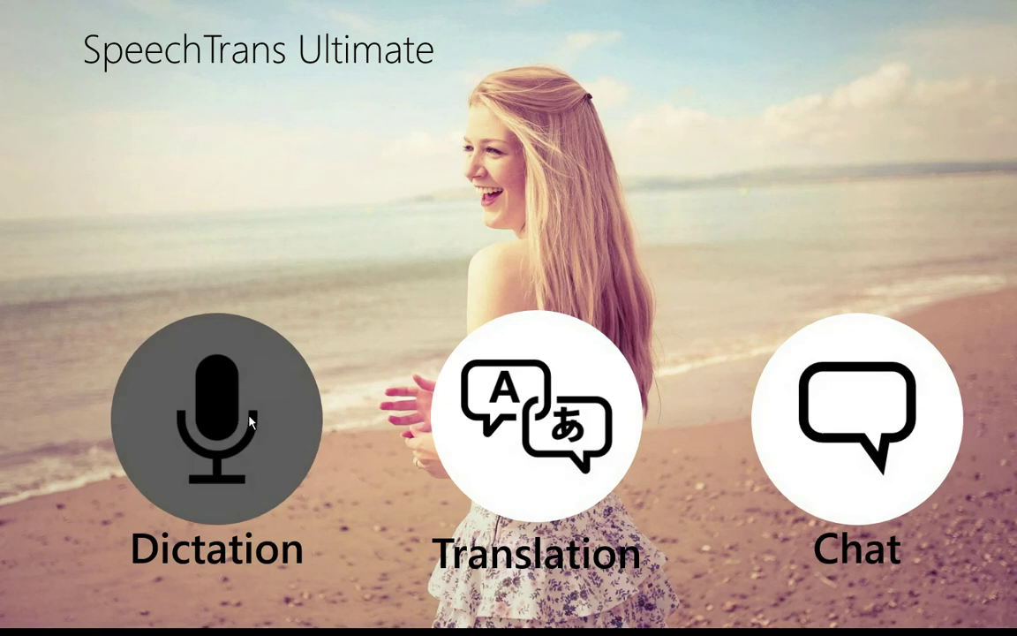
click(250, 423)
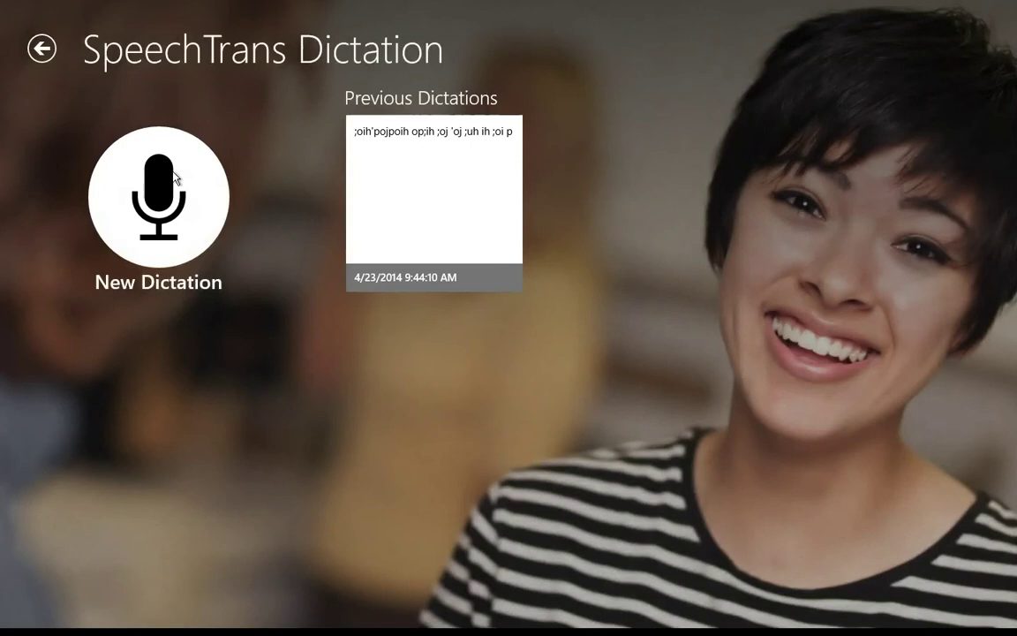
Step: Create a New Dictation and bring up the Remote Mic phone keypad
click(155, 154)
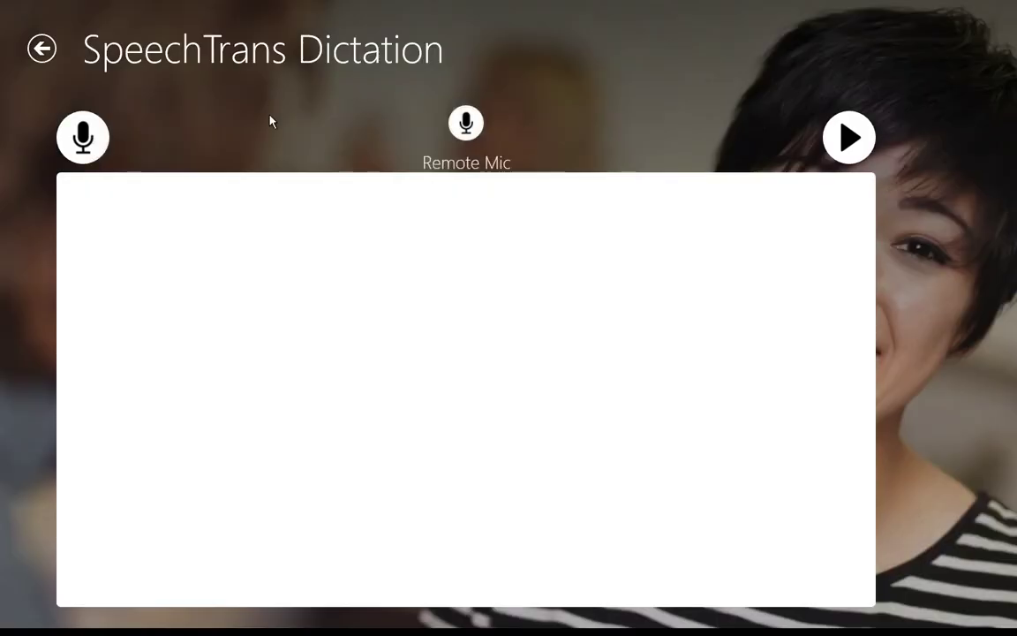
click(84, 136)
Step: Dial the phone number on the Remote Mic keypad
click(466, 139)
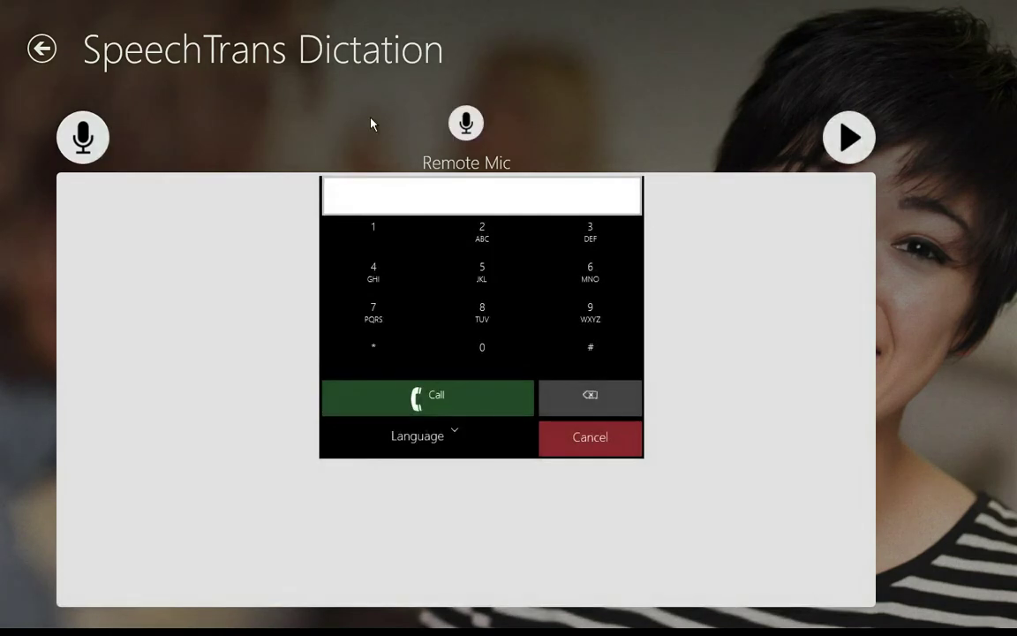
click(375, 228)
click(595, 316)
click(377, 229)
click(376, 274)
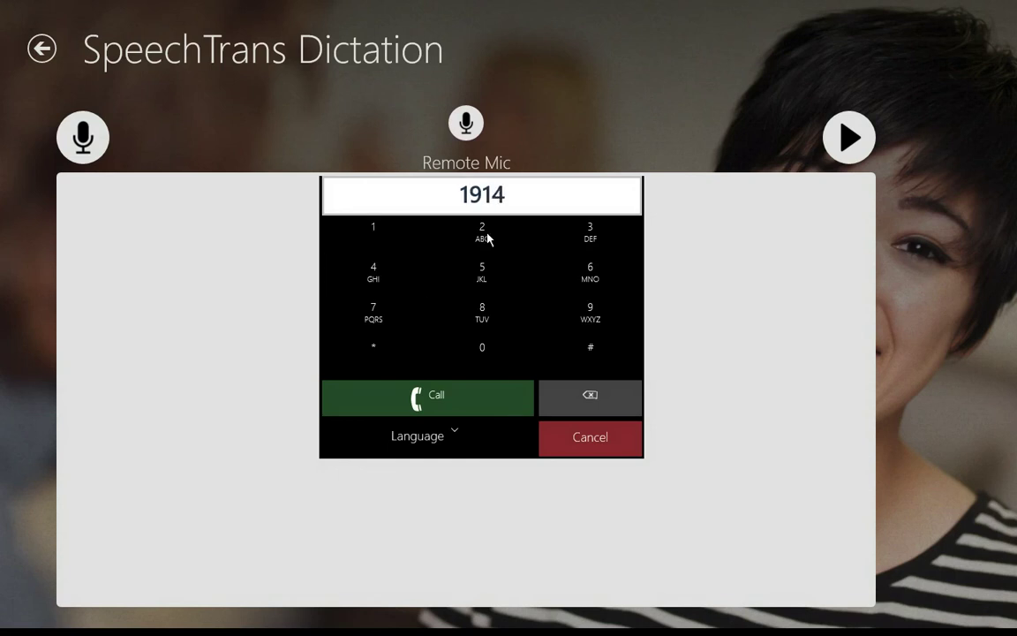
click(483, 233)
click(374, 228)
click(370, 320)
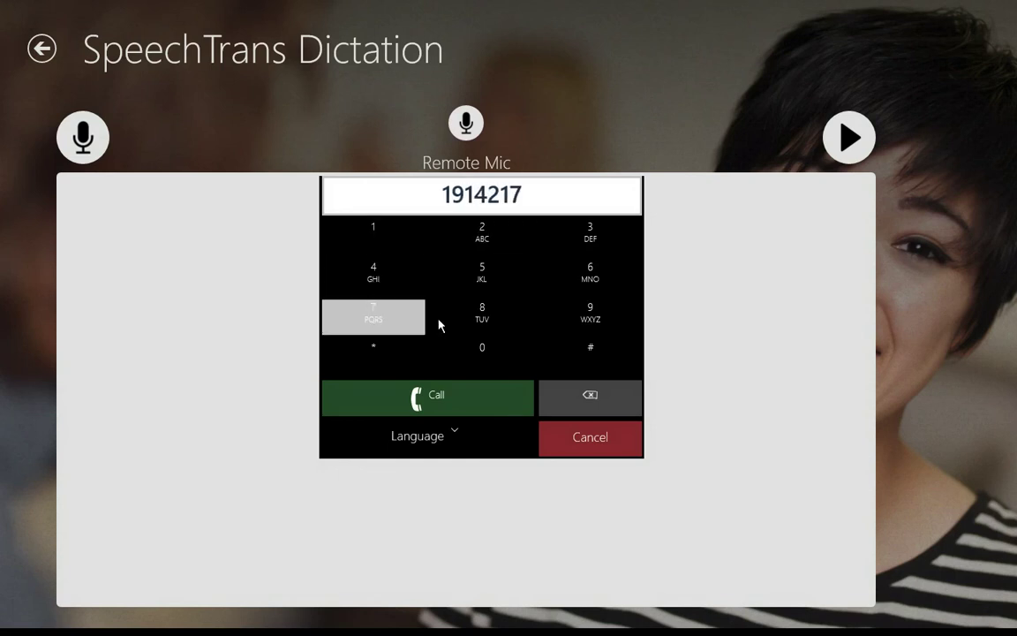
click(477, 352)
click(586, 279)
click(479, 279)
click(477, 315)
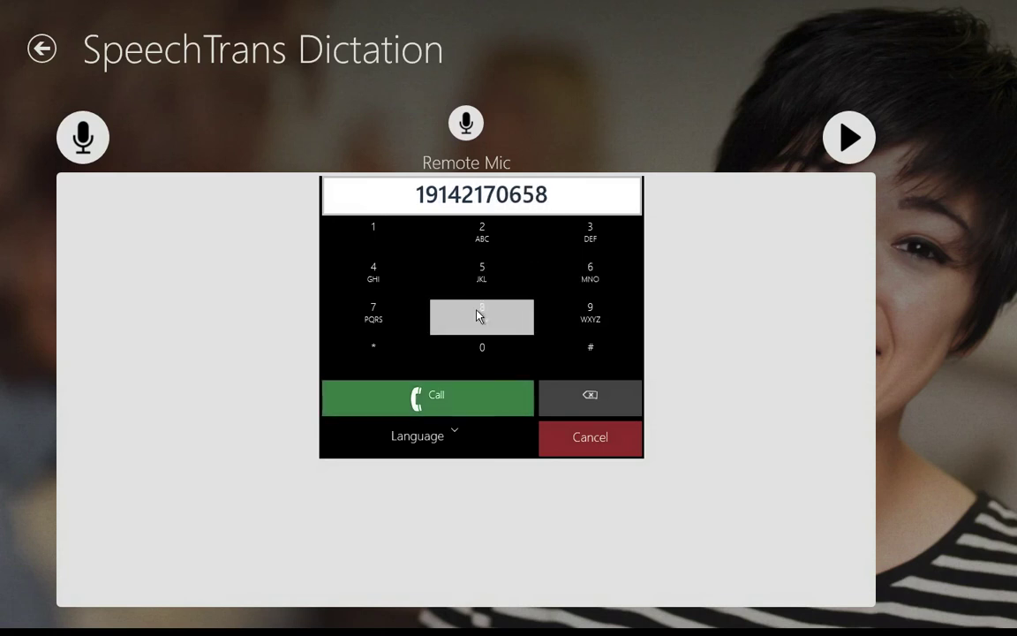
Step: Keep English (US) as the dictation language and place the call
click(438, 443)
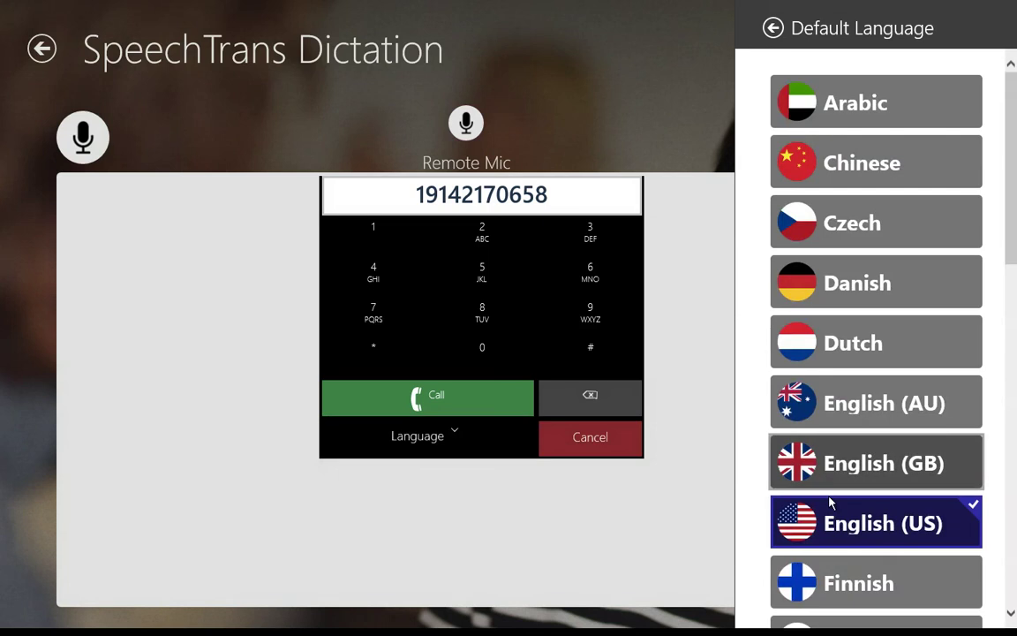
click(839, 522)
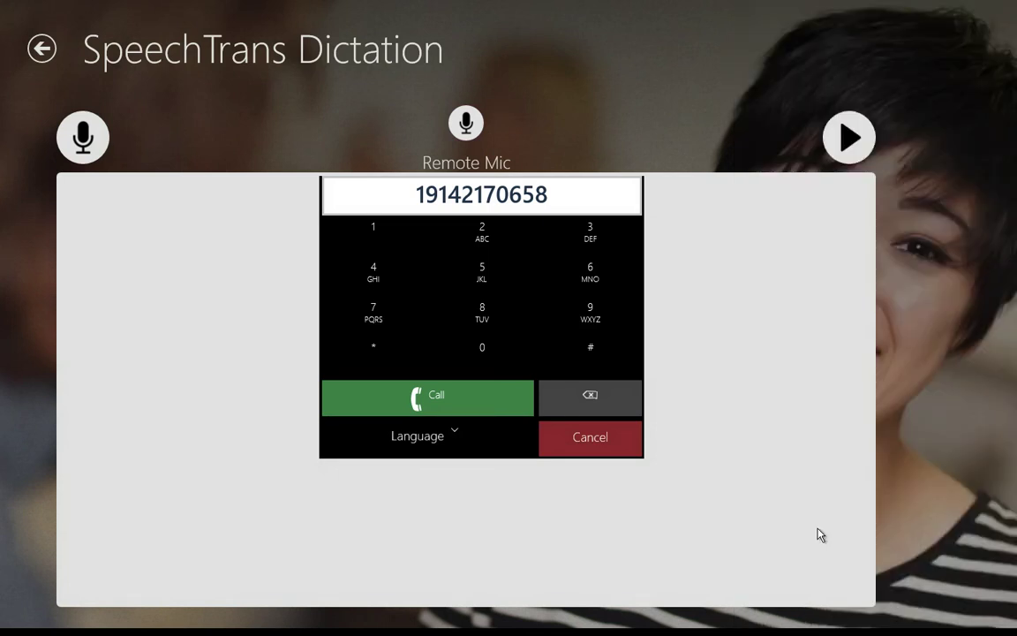
click(433, 398)
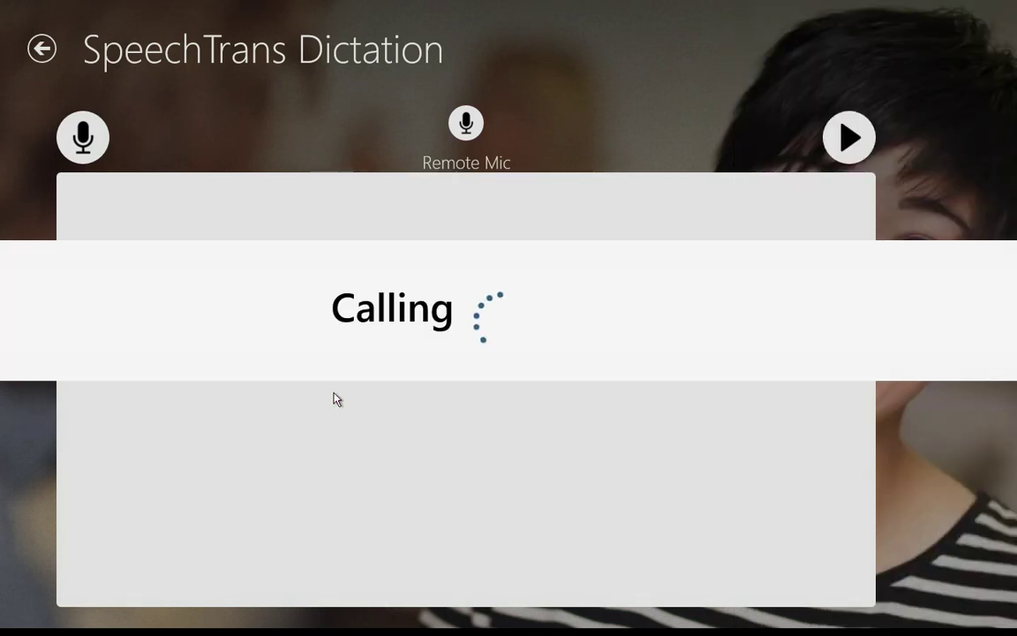